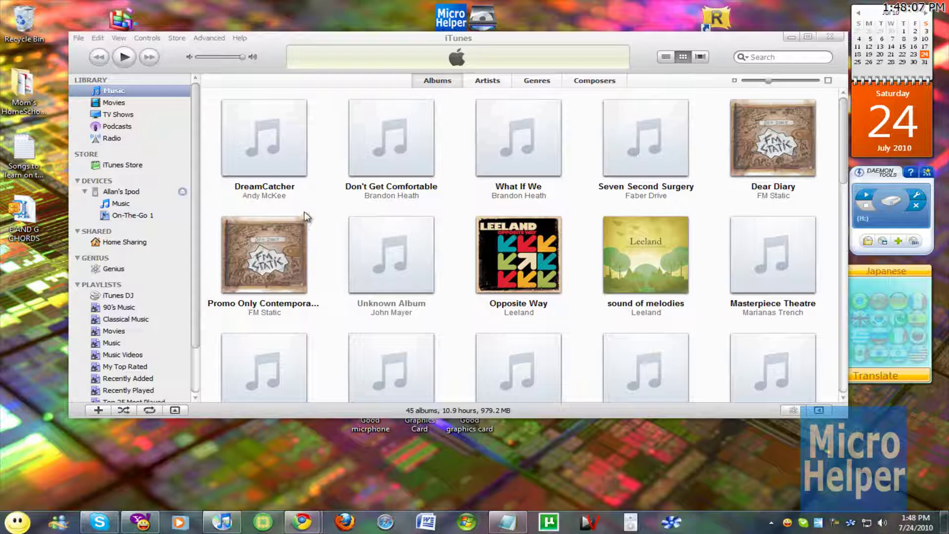
Bring the iTunes music library to the front and select the What If We album
left_click(341, 211)
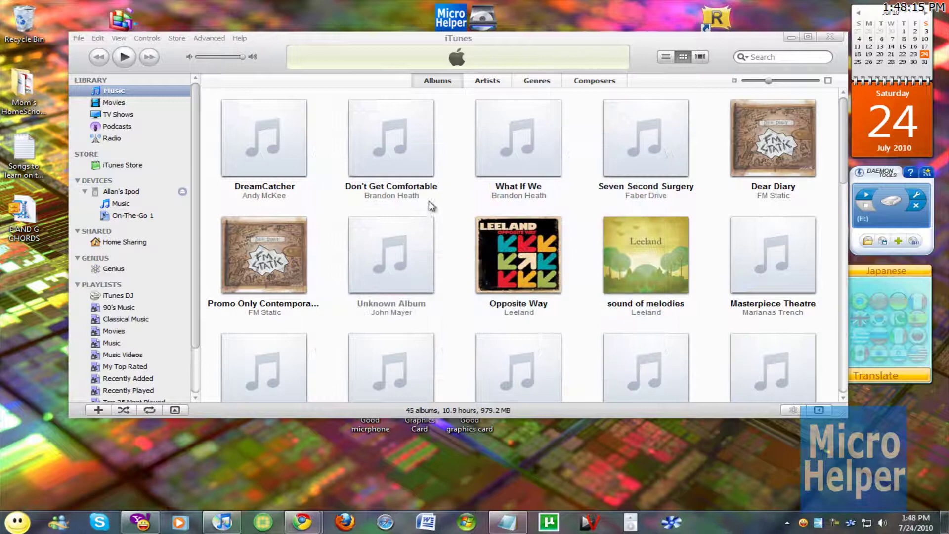
left_click(494, 185)
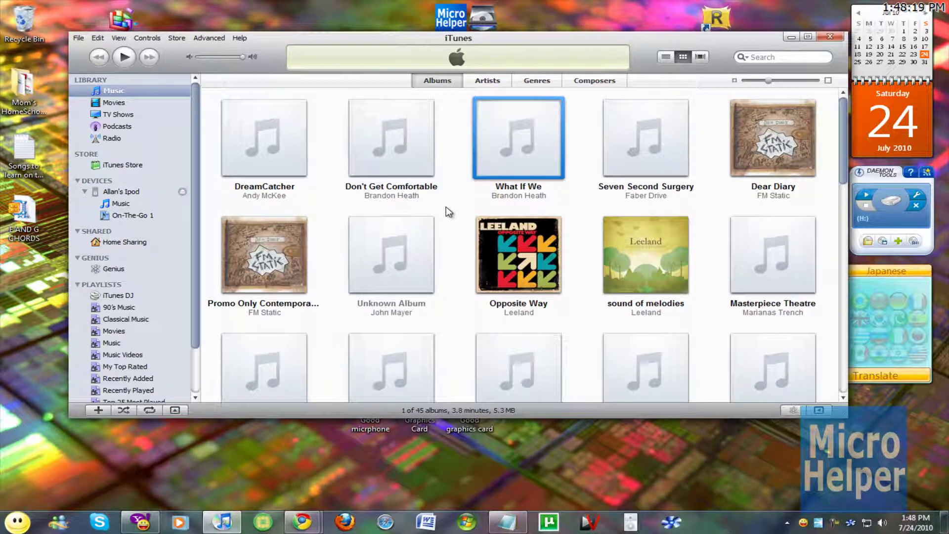
Show the songs stored on the iPod and select I Will Not Bow
left_click(99, 204)
left_click(100, 204)
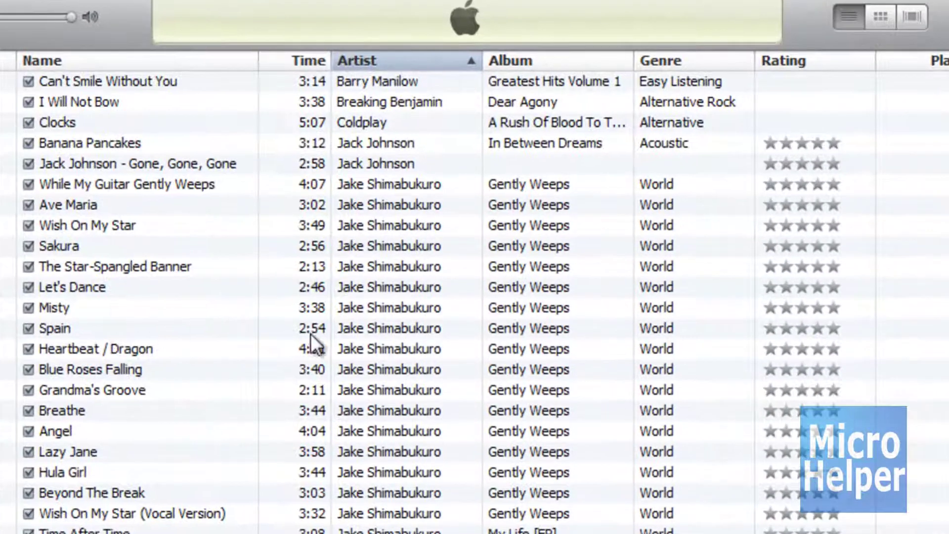
left_click(232, 286)
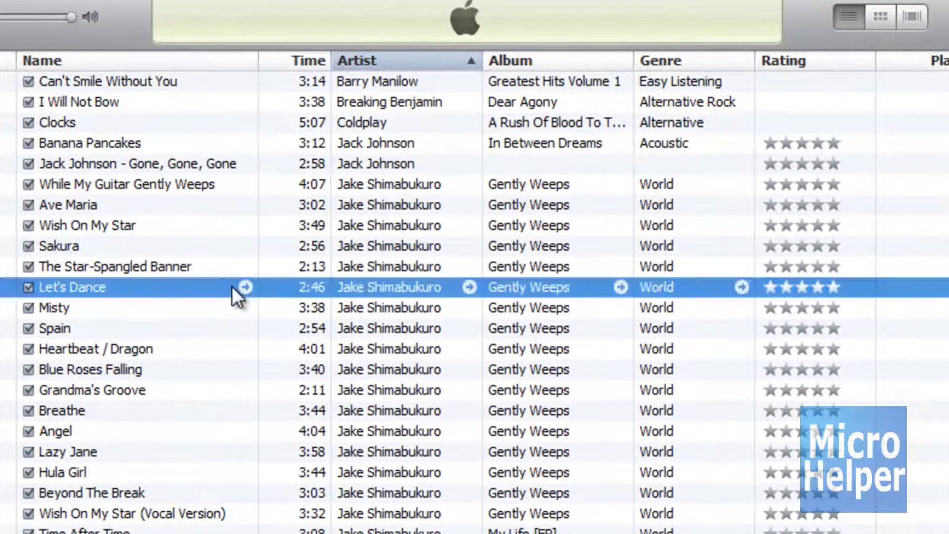
left_click(345, 108)
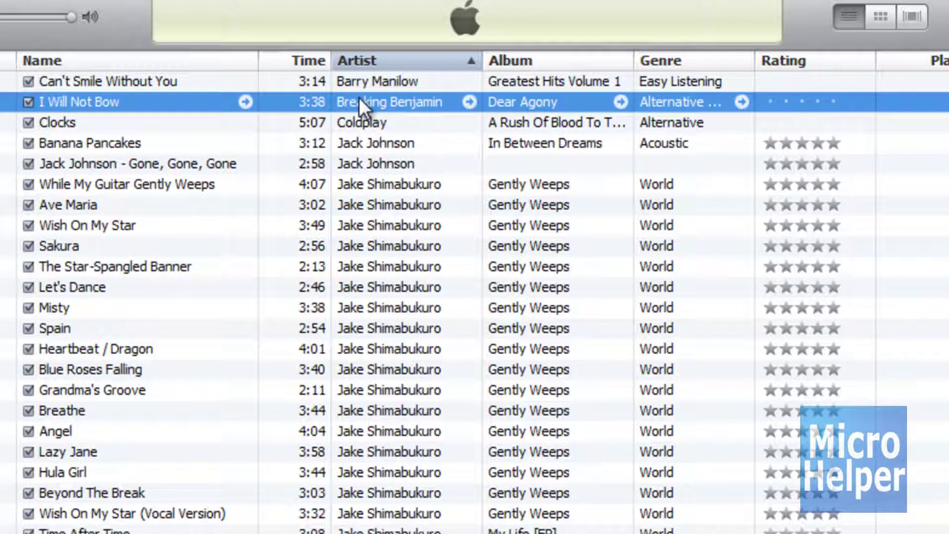
Open Get Info for I Will Not Bow and view its empty Lyrics field
right_click(358, 97)
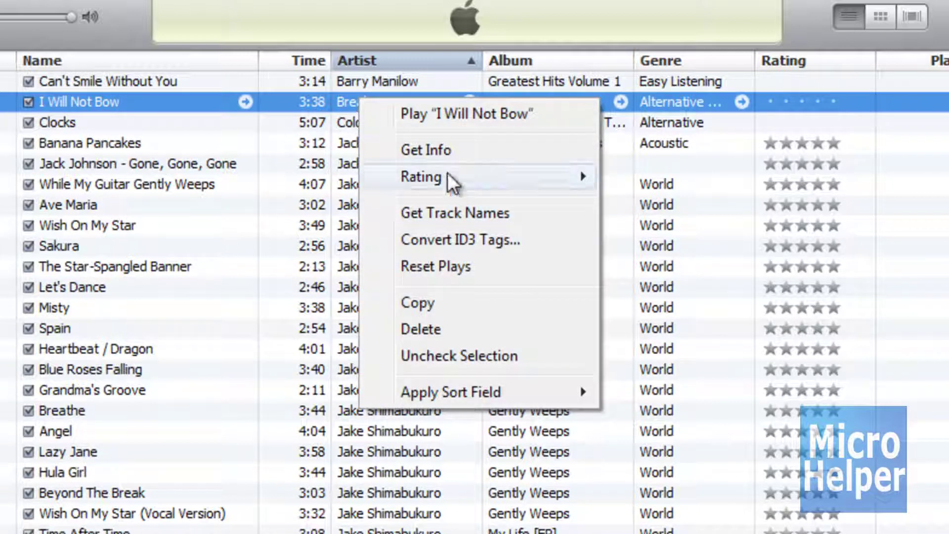
left_click(449, 149)
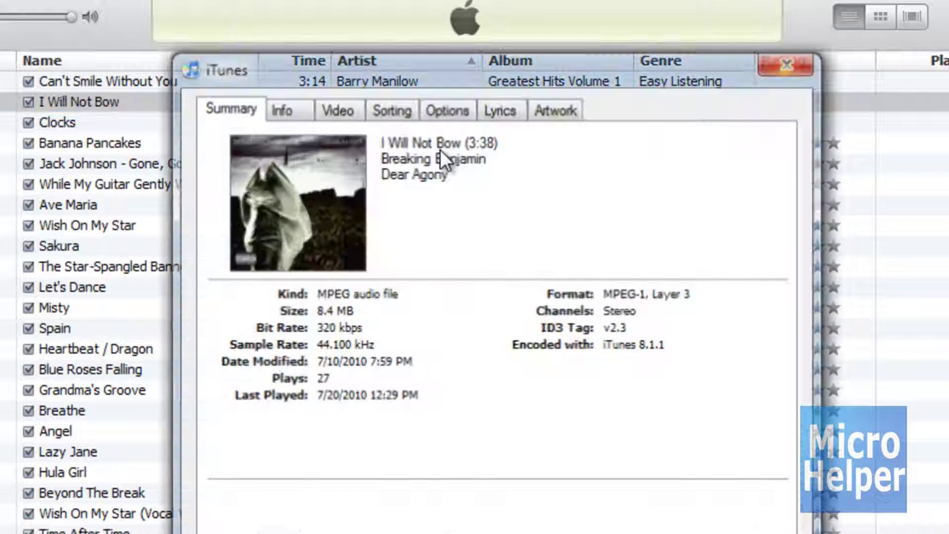
left_click(288, 112)
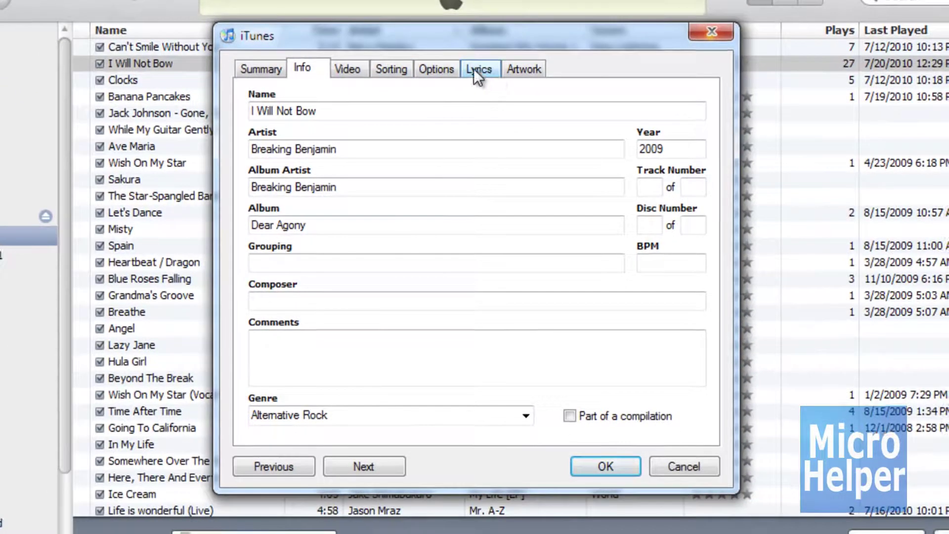
left_click(474, 69)
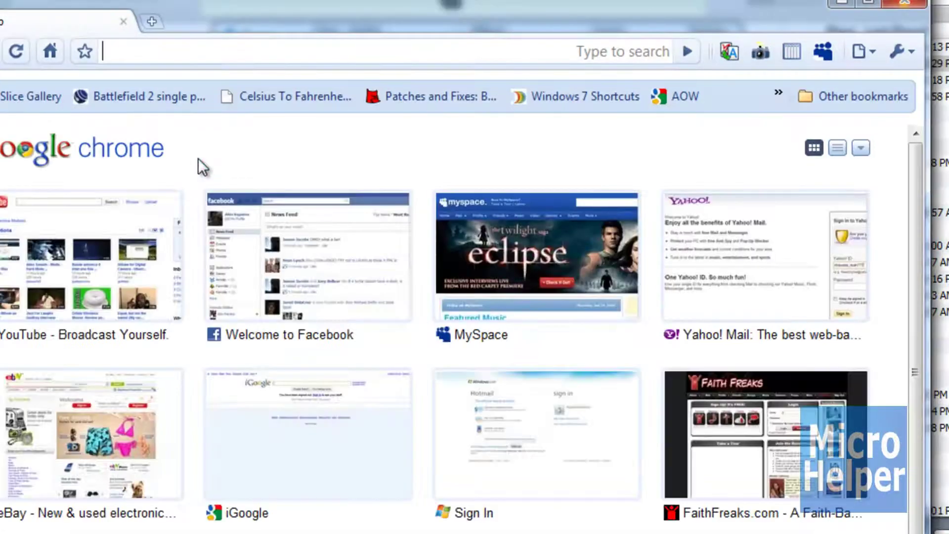
Go to google.com in Chrome and search 'Breaking Benjamin - I will not bow lyrics'
type("google.com/")
key("Return")
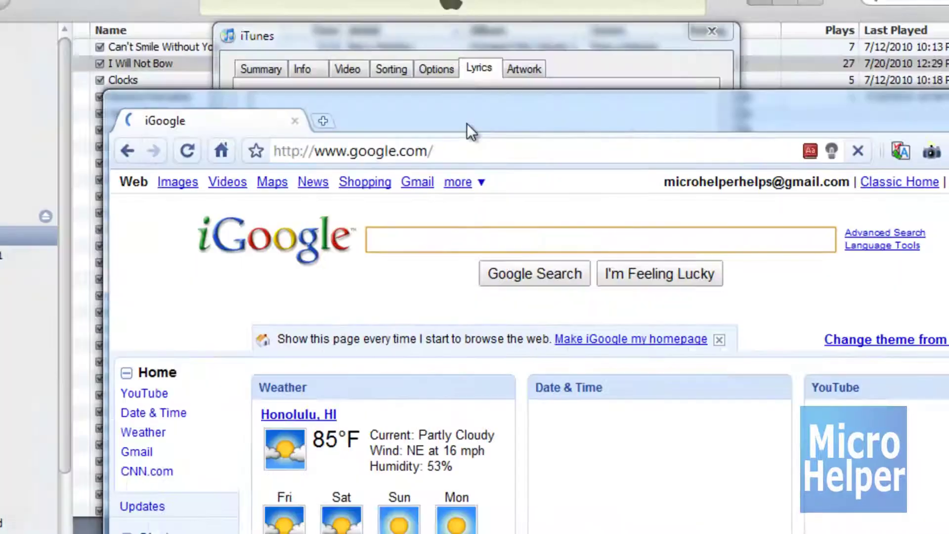
left_click_drag(466, 123, 354, 363)
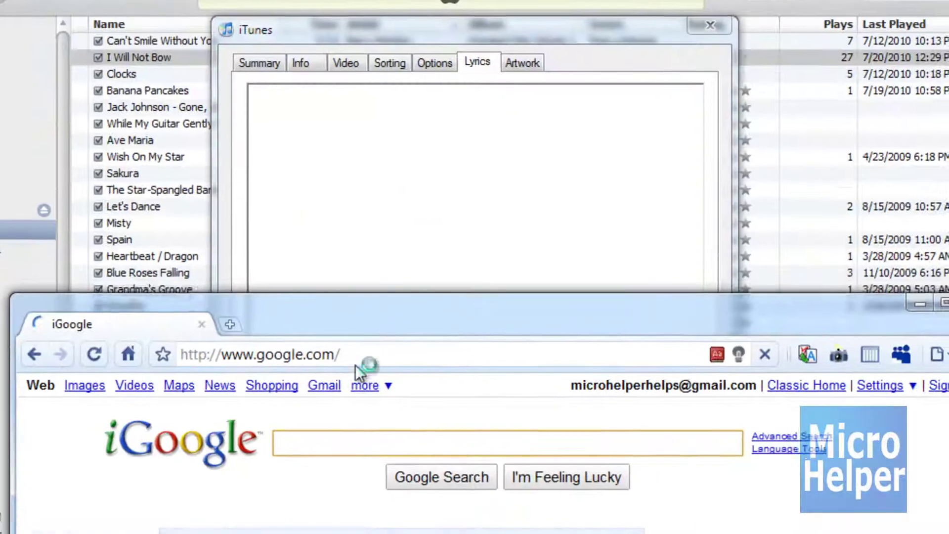
type("Breakin")
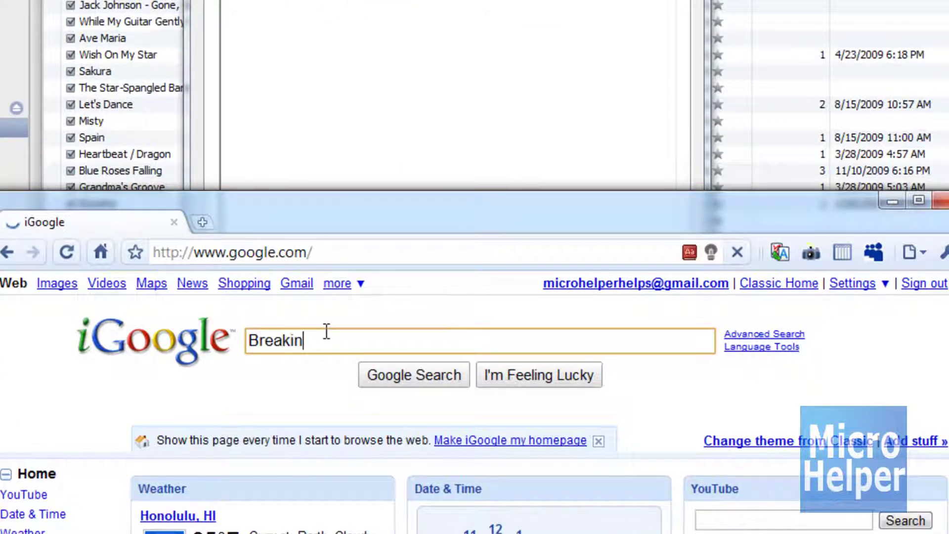
type("g Benjamin - ")
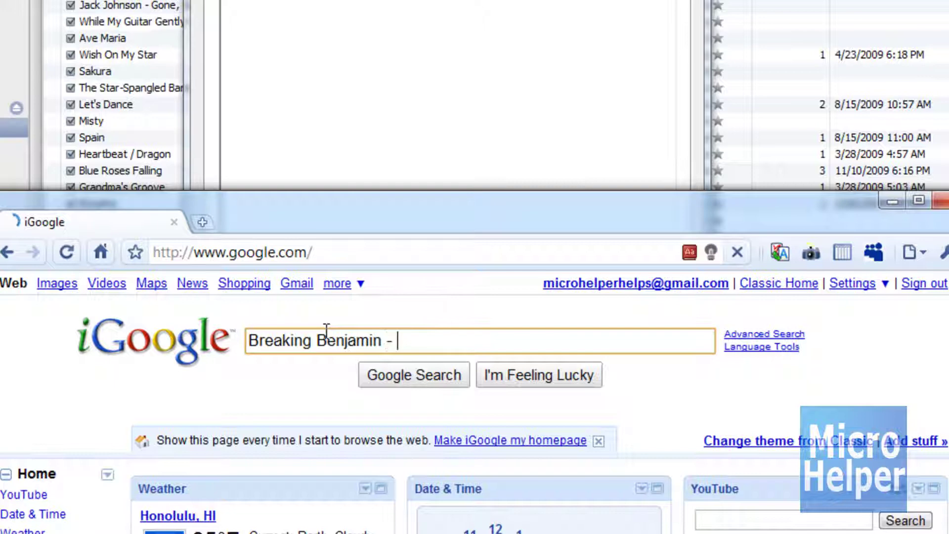
type("l will not bow lyrics")
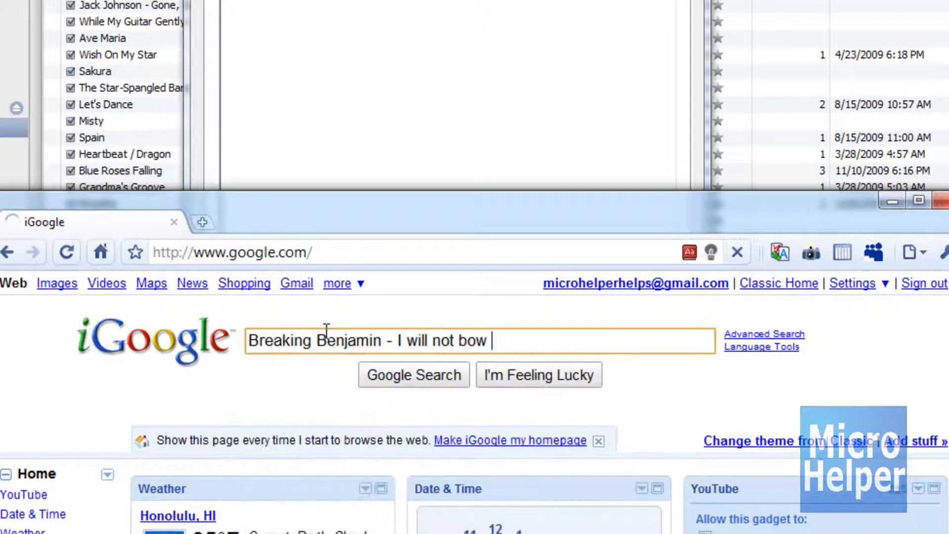
key("Return")
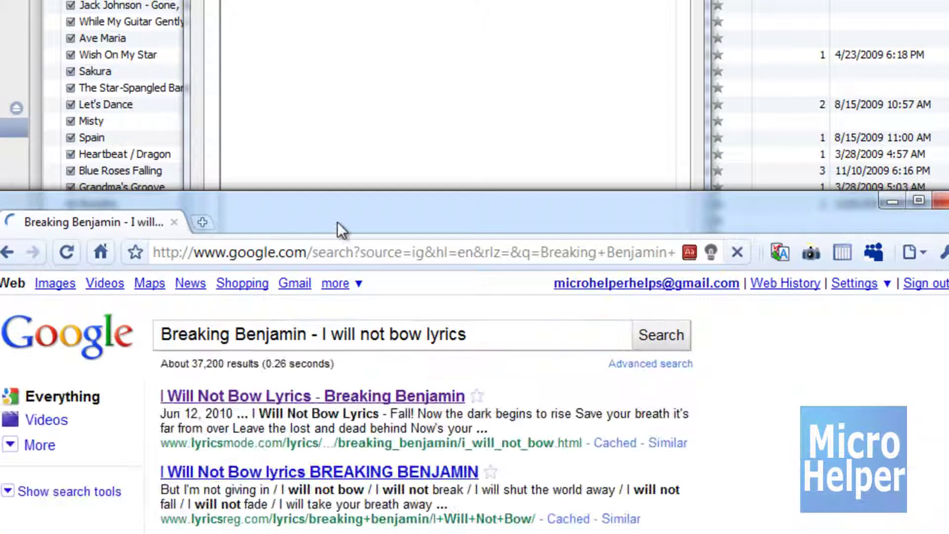
mouse_move(355, 217)
left_mouse_down()
mouse_move(302, 191)
mouse_move(270, 17)
left_mouse_up()
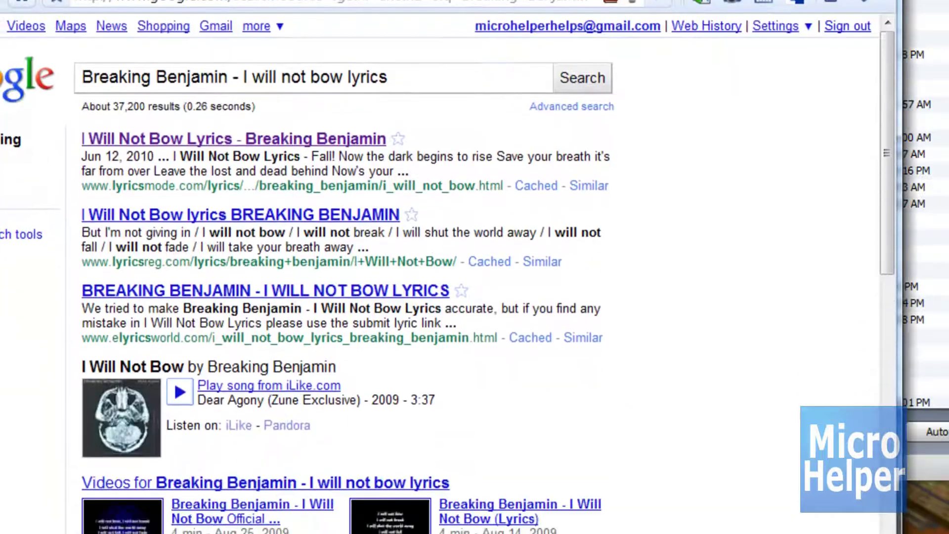
scroll(301, 197, "down", 5)
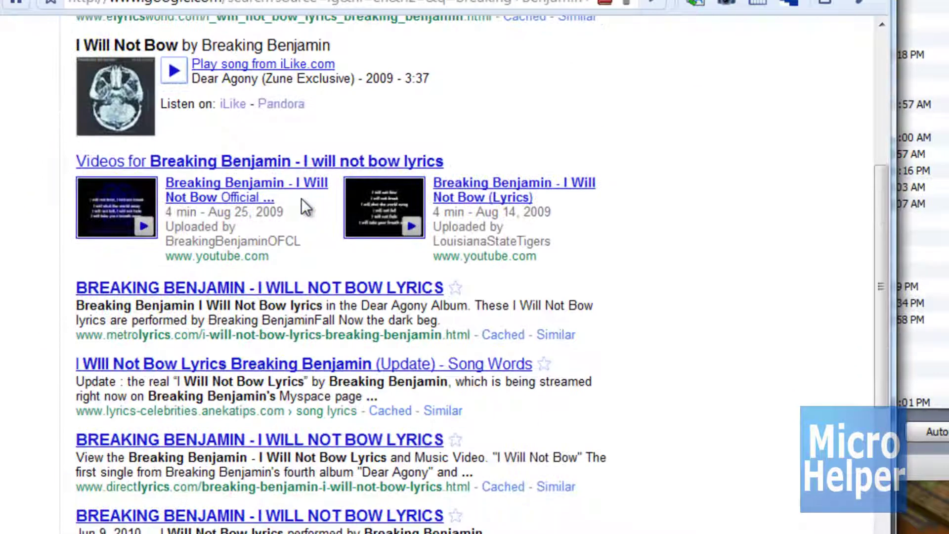
scroll(237, 255, "up", 5)
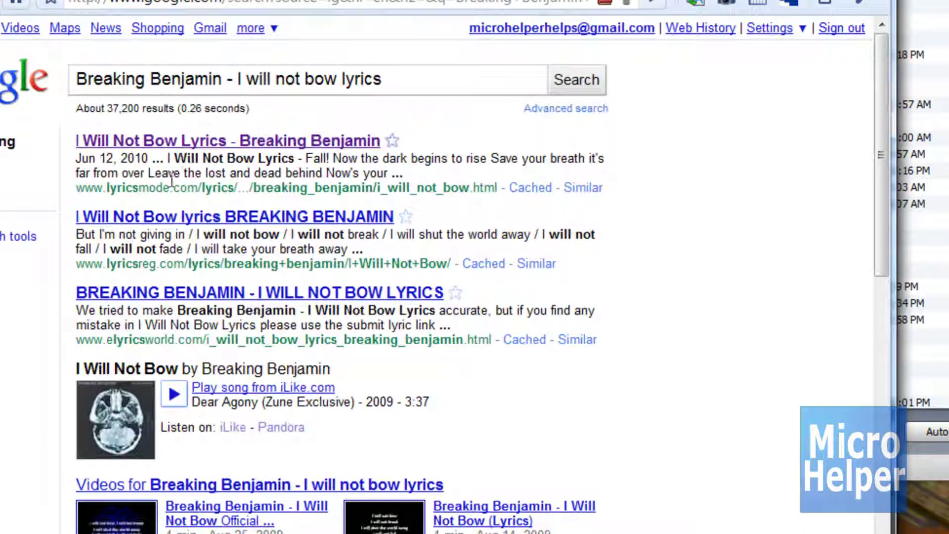
Open the lyricsreg.com result for I Will Not Bow in a new, maximized browser tab
right_click(188, 140)
left_click(198, 147)
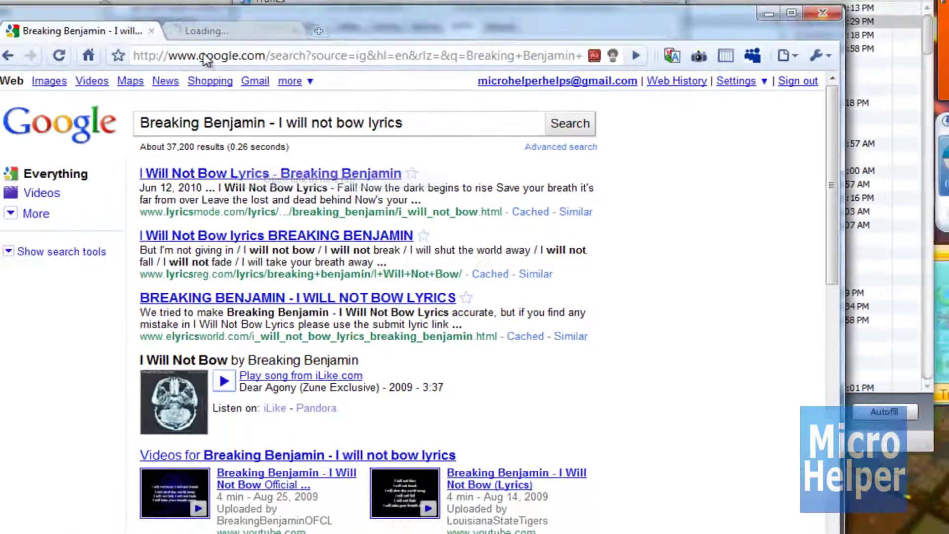
left_click(277, 105)
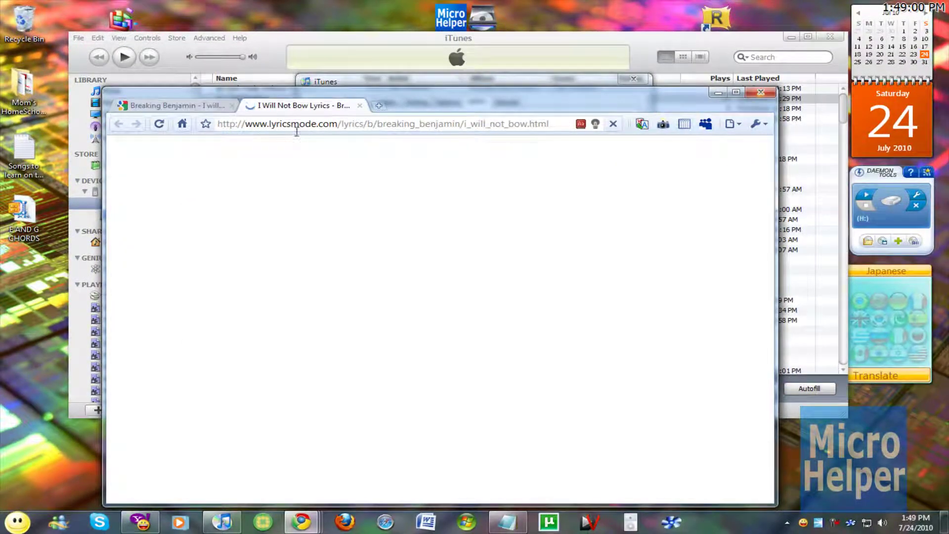
double_click(436, 100)
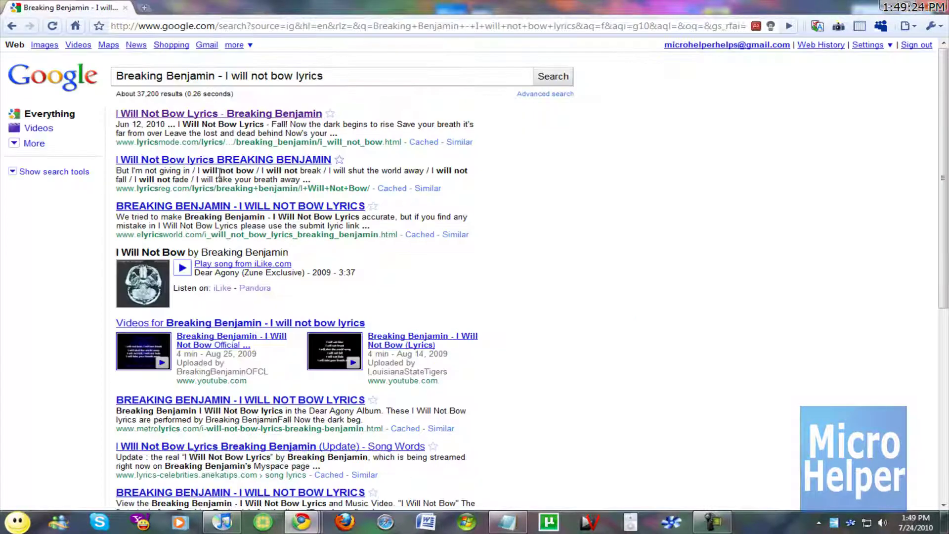
right_click(204, 160)
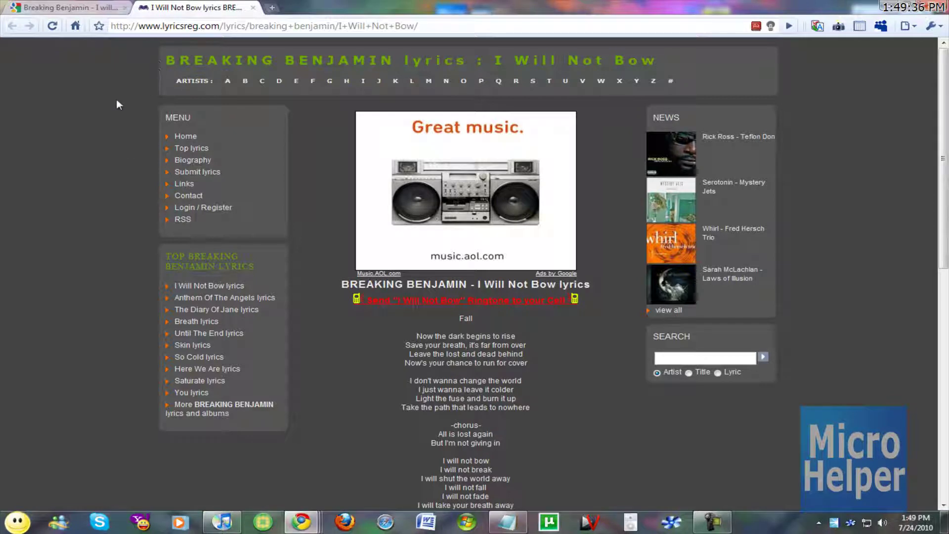
Select the full I Will Not Bow lyrics on LyricsReg and copy them
scroll(116, 131, "down", 2)
scroll(99, 130, "down", 2)
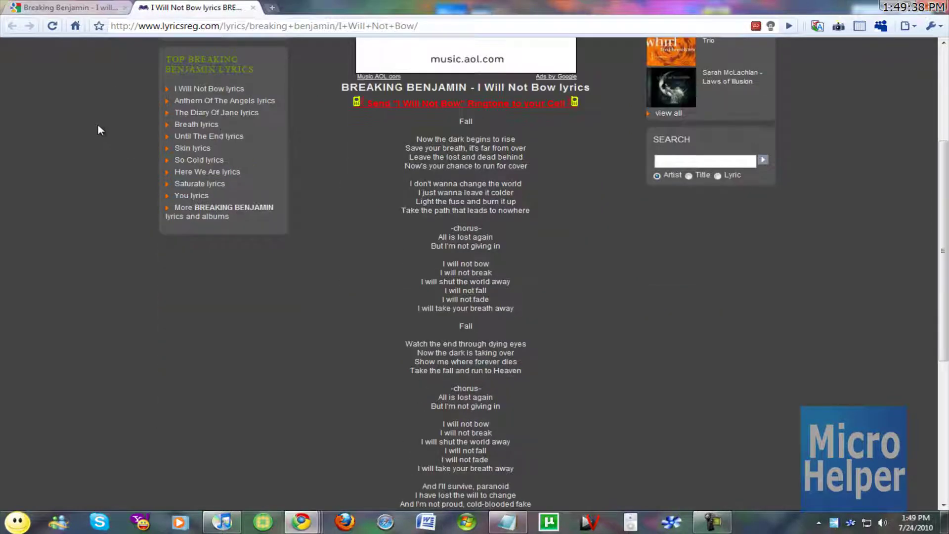
mouse_move(461, 121)
left_mouse_down()
mouse_move(494, 203)
mouse_move(519, 226)
mouse_move(536, 401)
mouse_move(554, 438)
left_mouse_up()
right_click(554, 438)
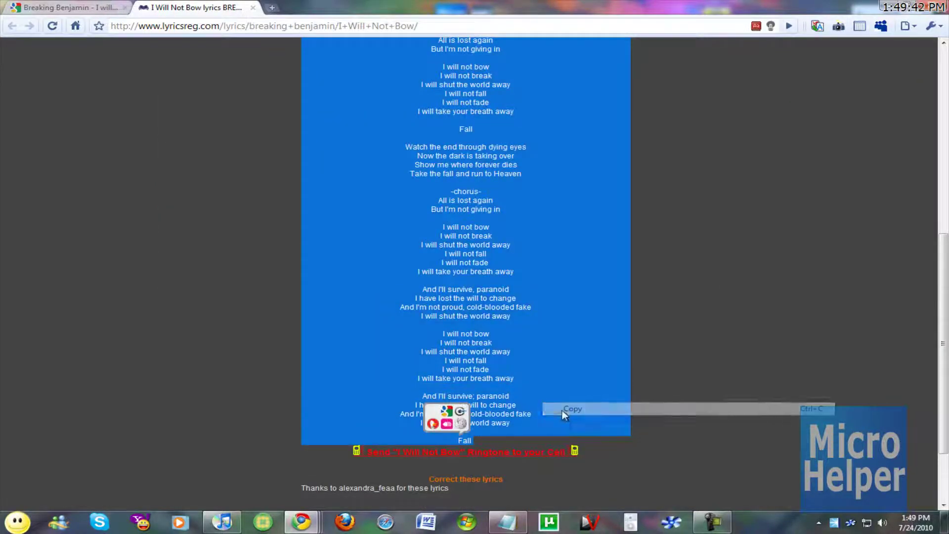
left_click(568, 410)
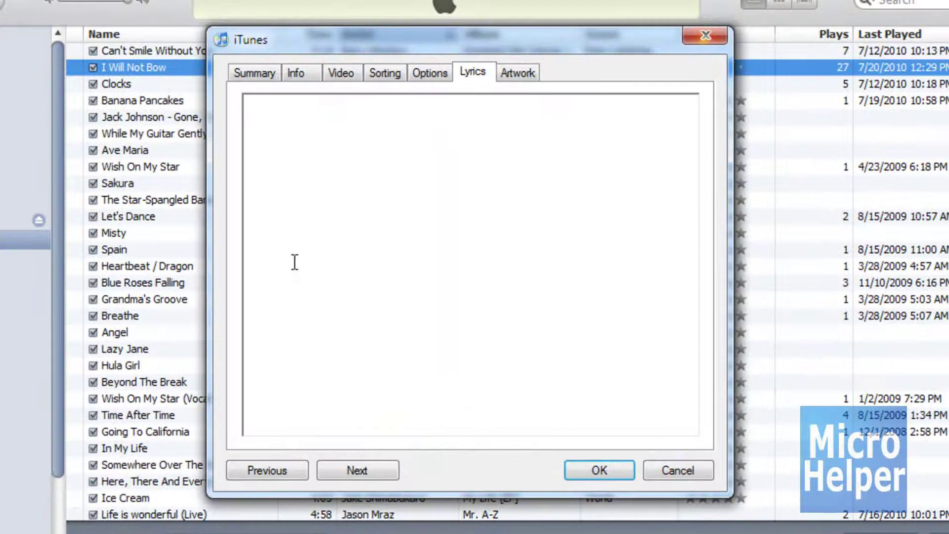
Paste the copied lyrics into I Will Not Bow's Lyrics field and save with OK
right_click(291, 262)
left_click(341, 317)
left_click(579, 471)
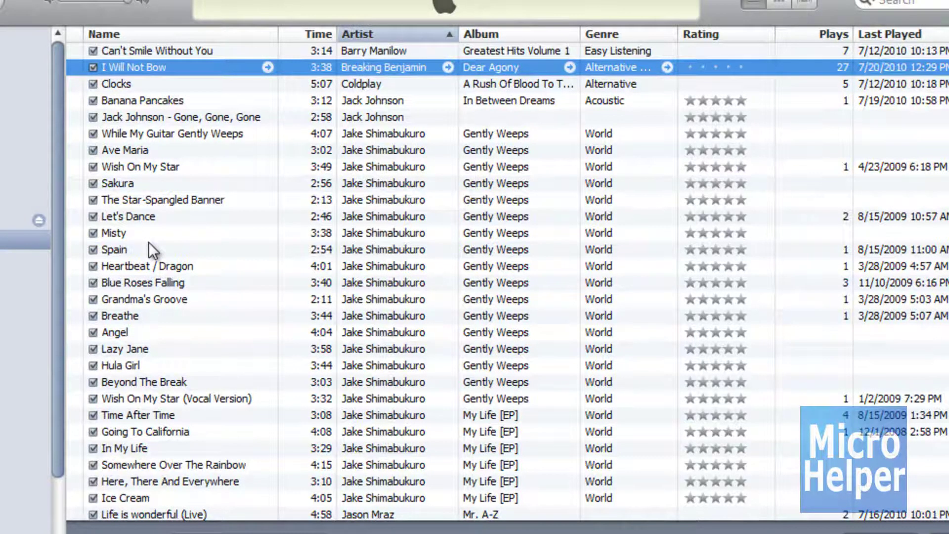
Scroll down to One Republic and select All The Right Moves
scroll(206, 219, "down", 10)
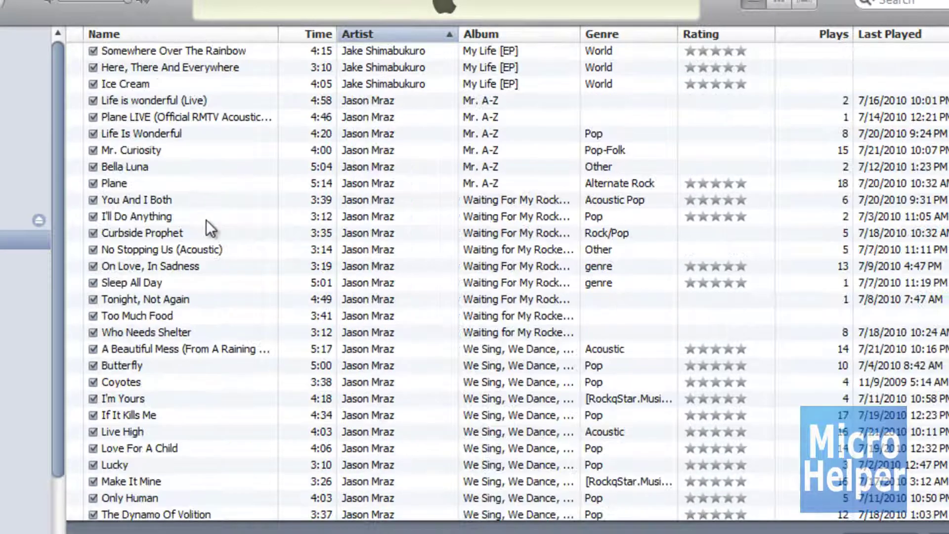
scroll(215, 222, "down", 2)
scroll(282, 247, "down", 13)
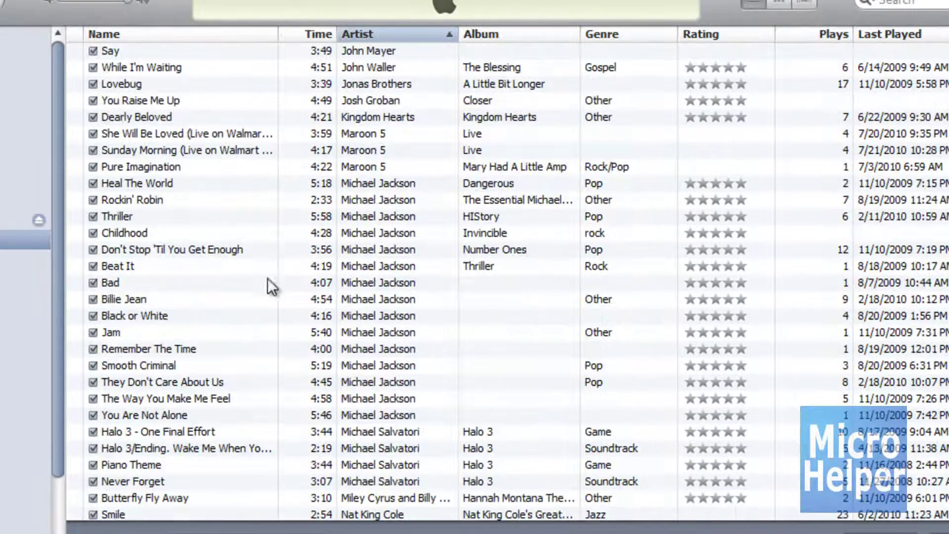
scroll(260, 324, "down", 10)
scroll(300, 279, "up", 3)
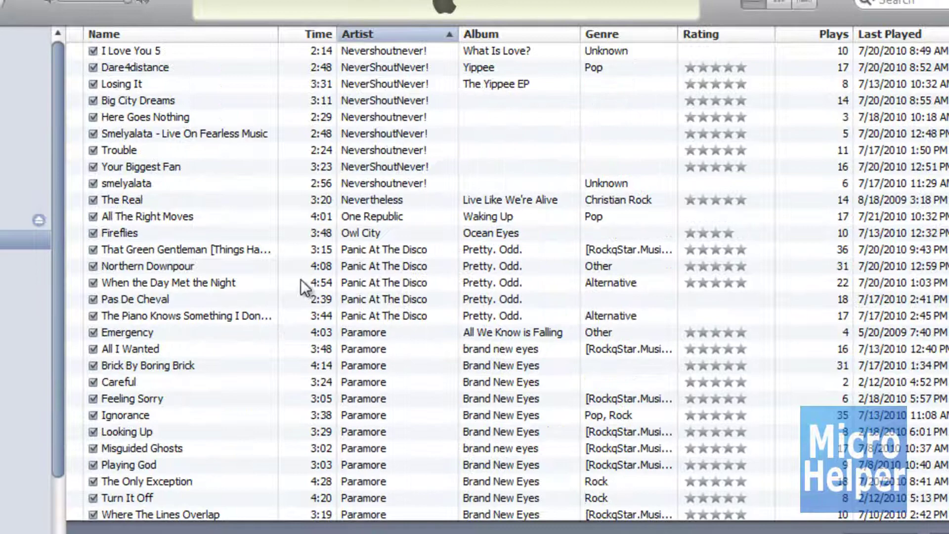
left_click(341, 218)
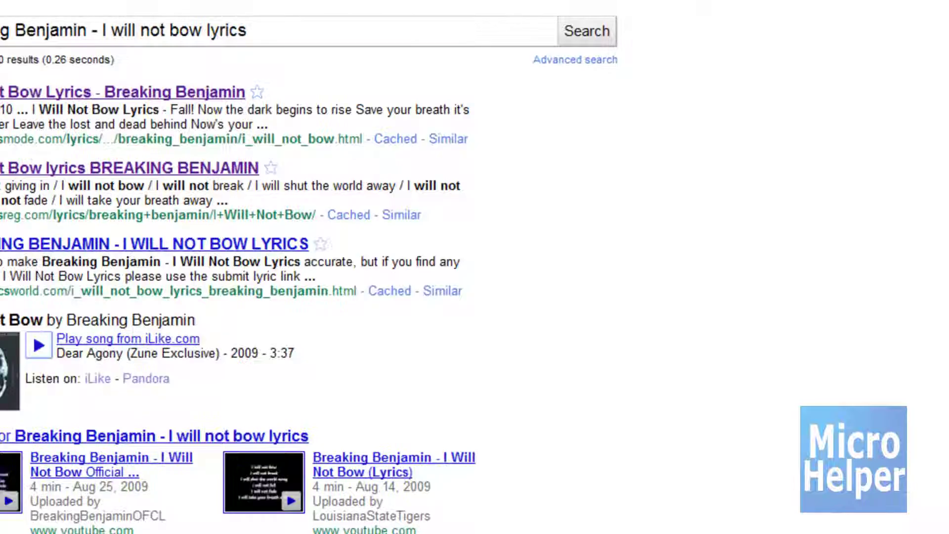
Run a Google Images search for 'One Republic Waking up'
left_click(244, 42)
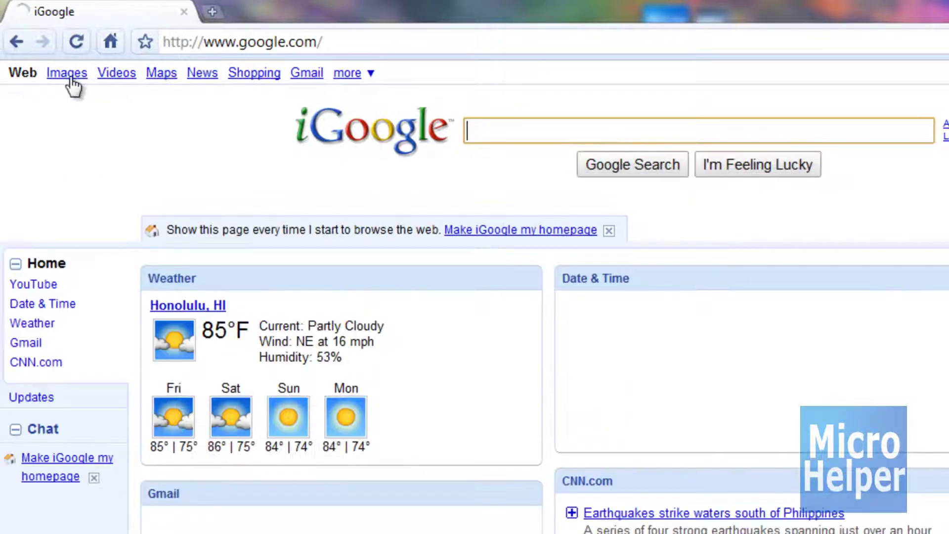
left_click(69, 78)
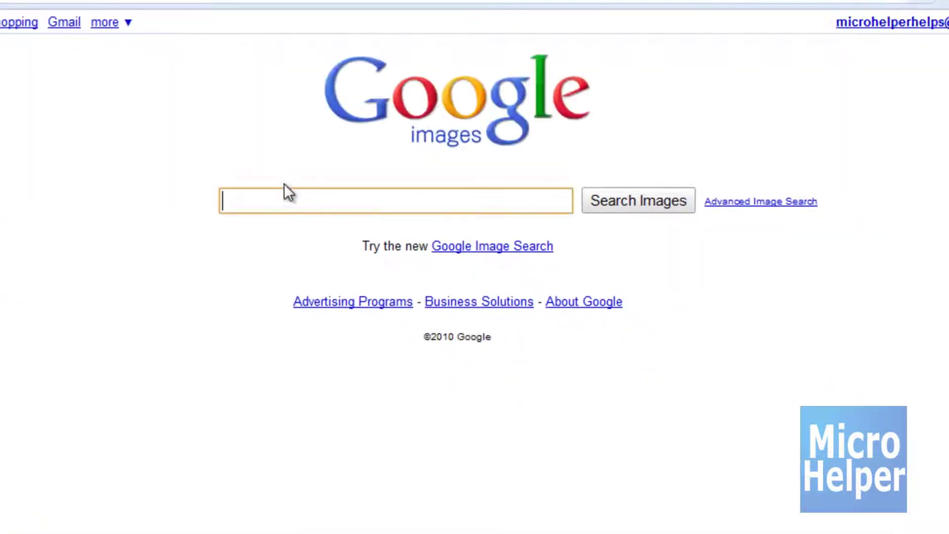
left_click(280, 192)
type("Breaking")
double_click(280, 192)
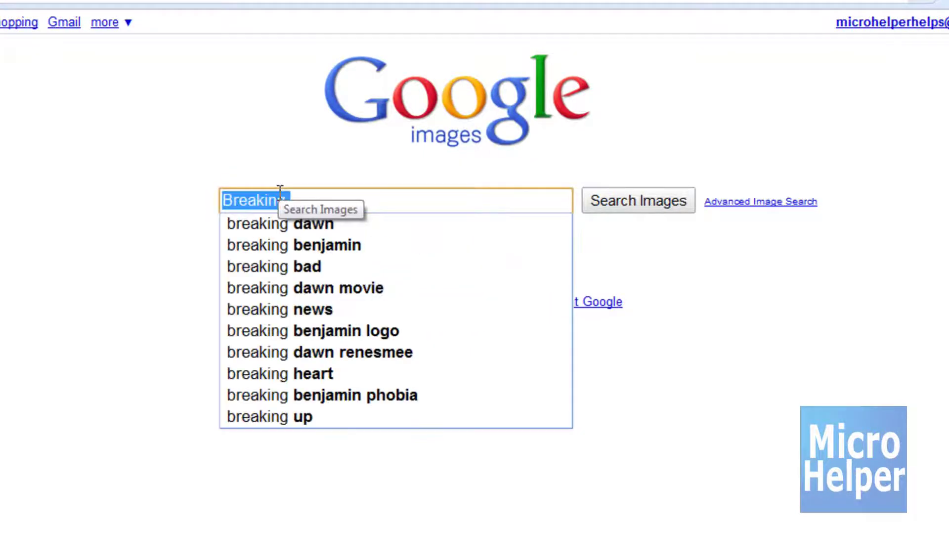
type("One Republ")
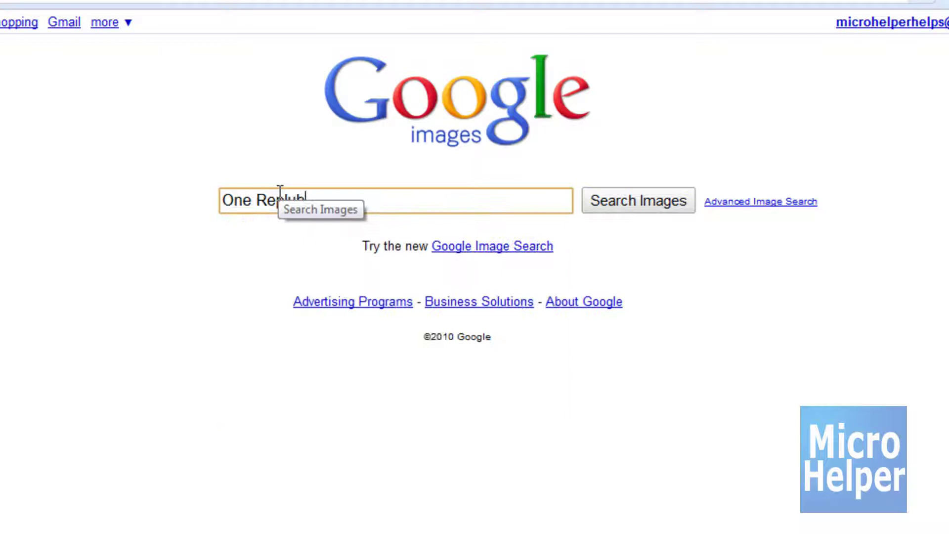
type("ic ")
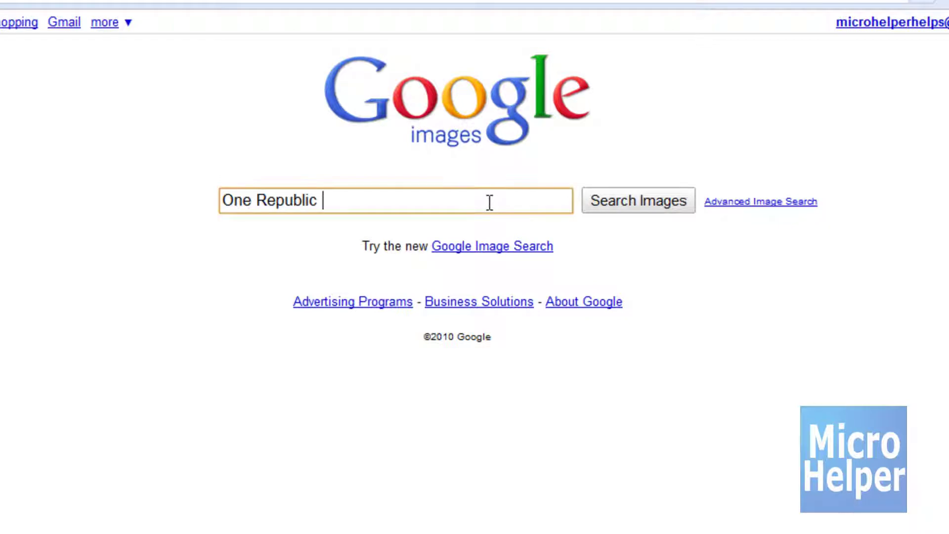
type("Waking up")
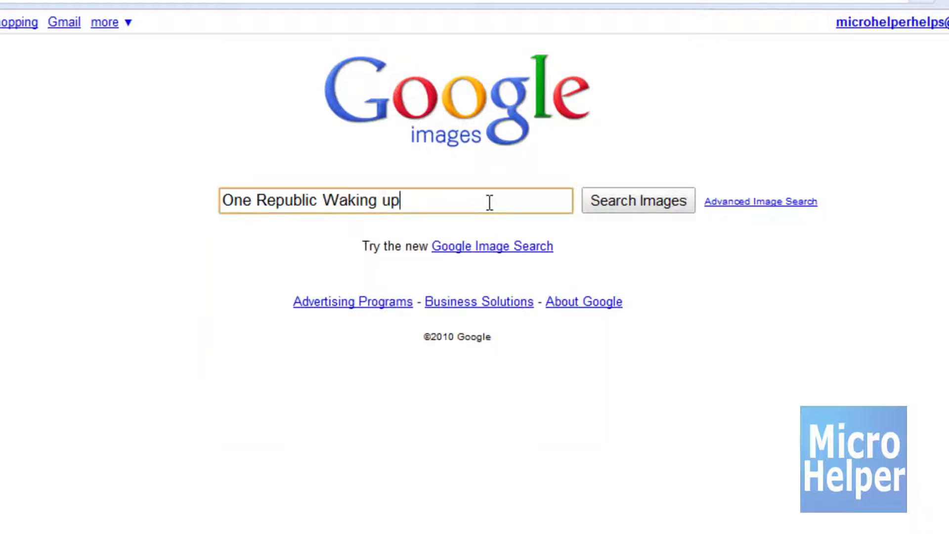
key("Return")
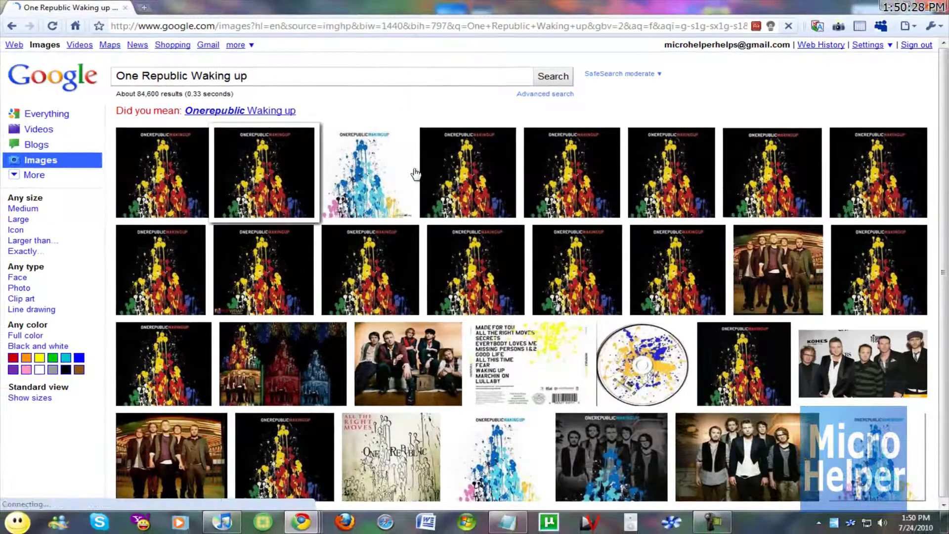
Open the first Waking Up cover result in a new tab and switch to it
right_click(199, 187)
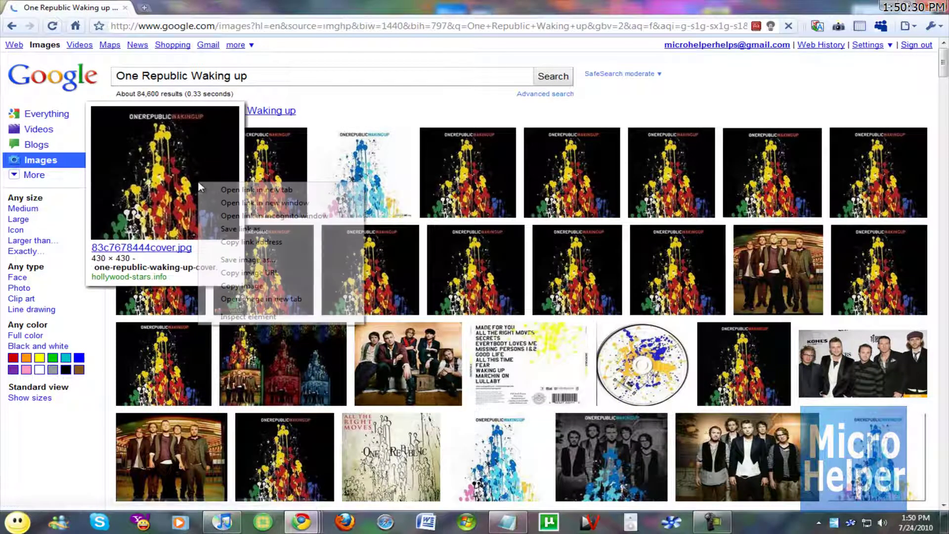
left_click(225, 191)
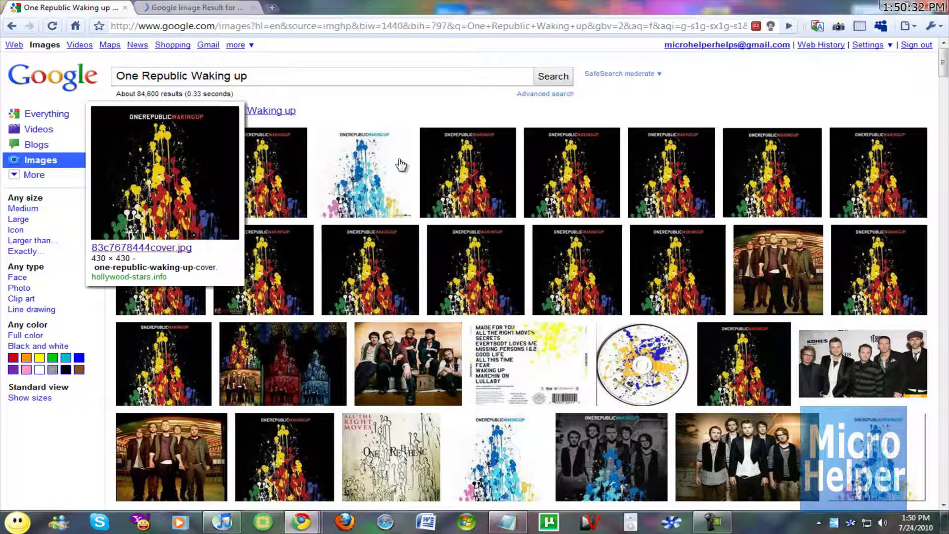
mouse_move(258, 195)
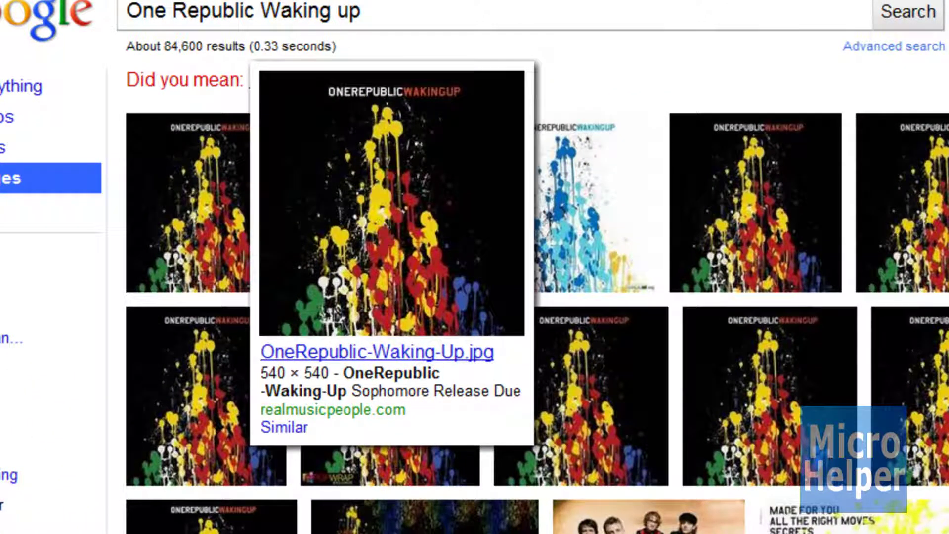
key("ctrl+Tab")
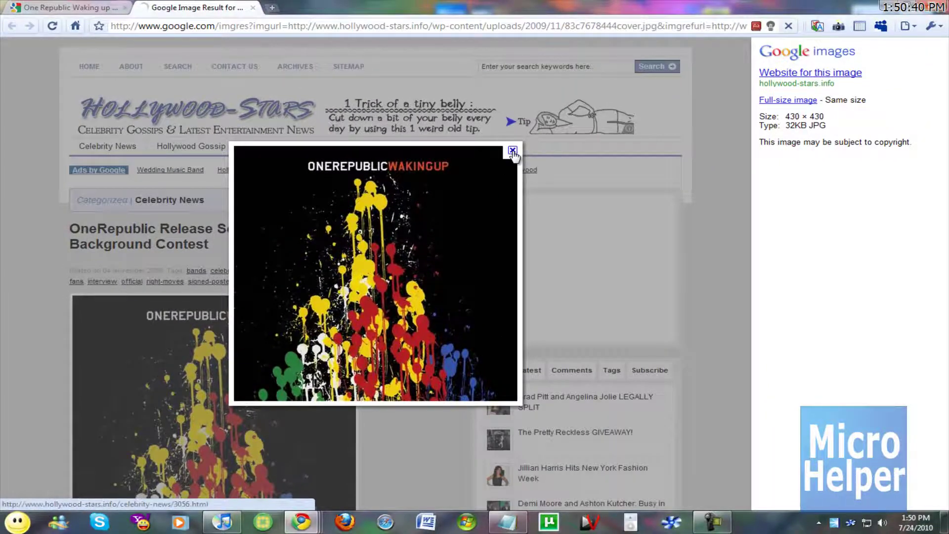
Copy the Waking Up cover image from the article and return to iTunes
right_click(455, 200)
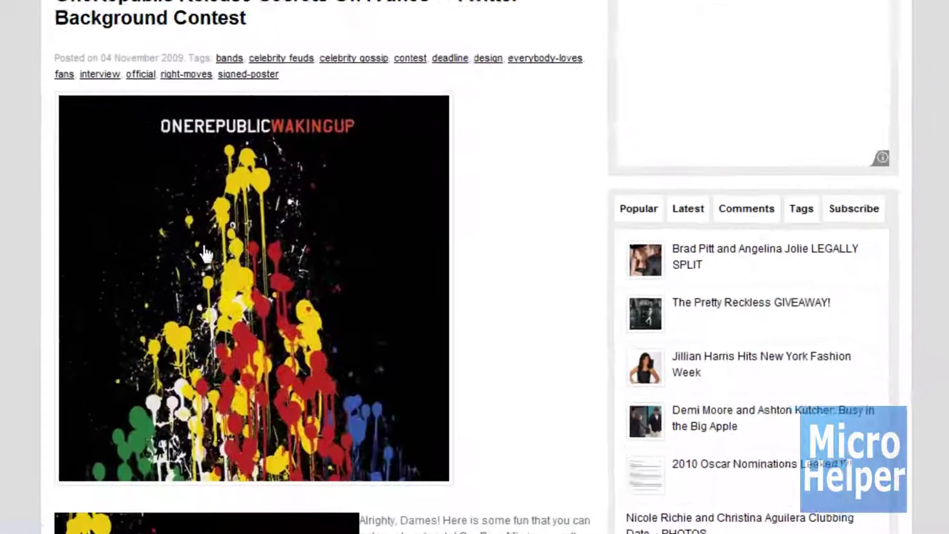
right_click(233, 413)
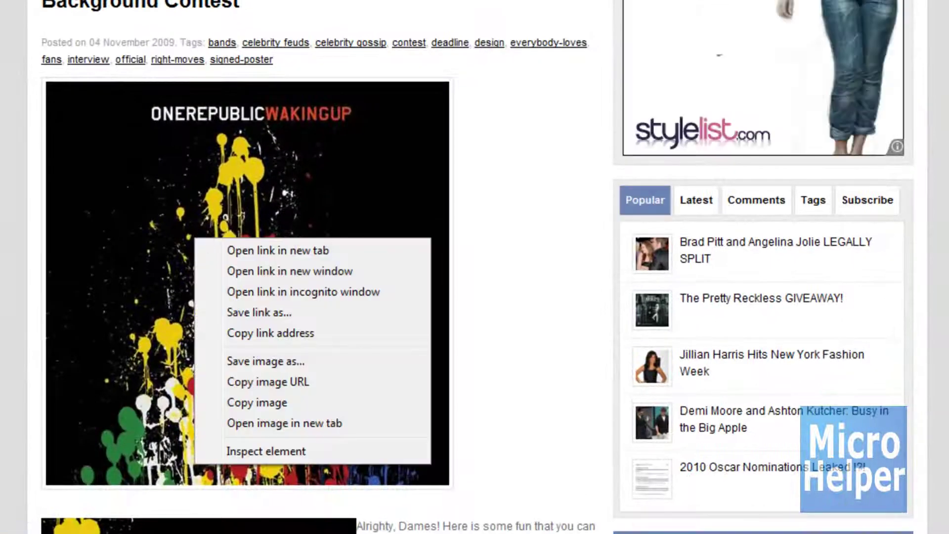
left_click(226, 403)
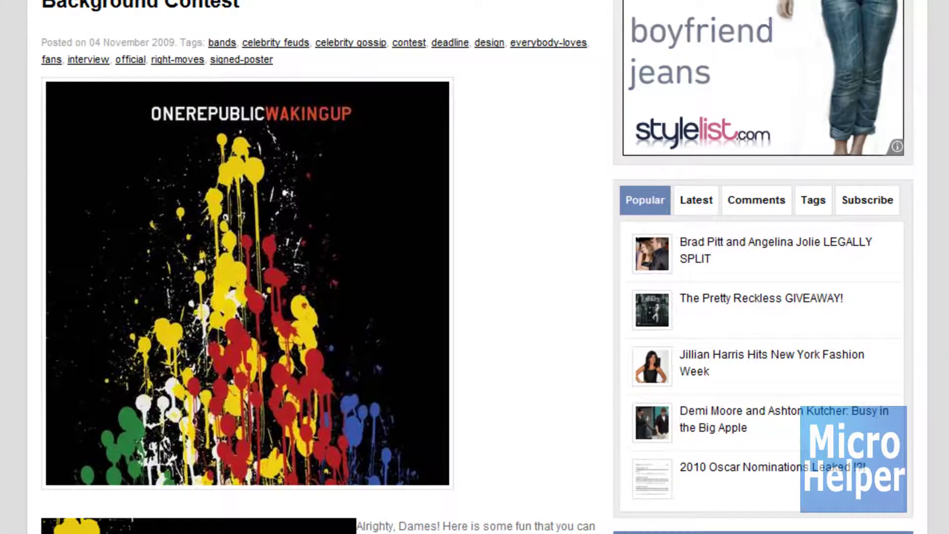
key("alt+Tab")
In All The Right Moves' Artwork tab, delete the cartoon art, paste the Waking Up cover, click OK
right_click(359, 79)
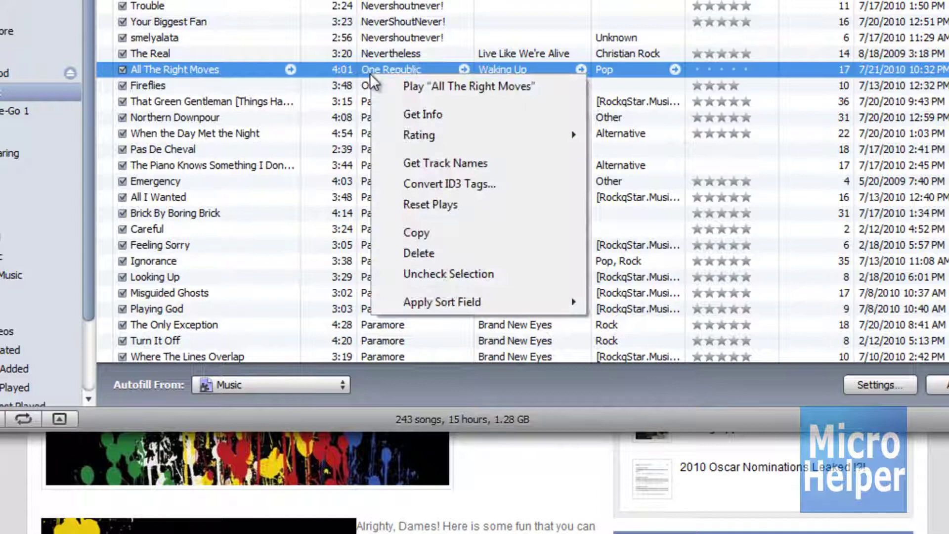
left_click(408, 115)
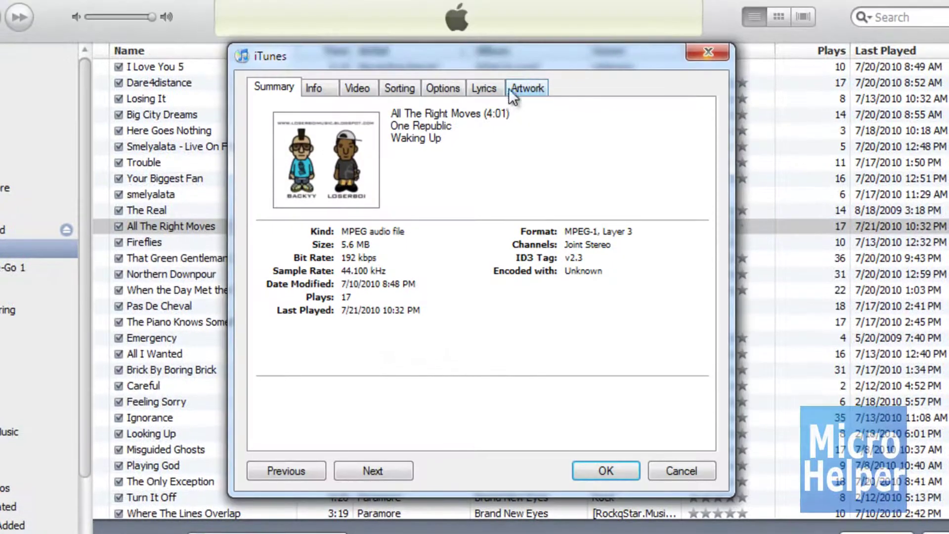
left_click(511, 89)
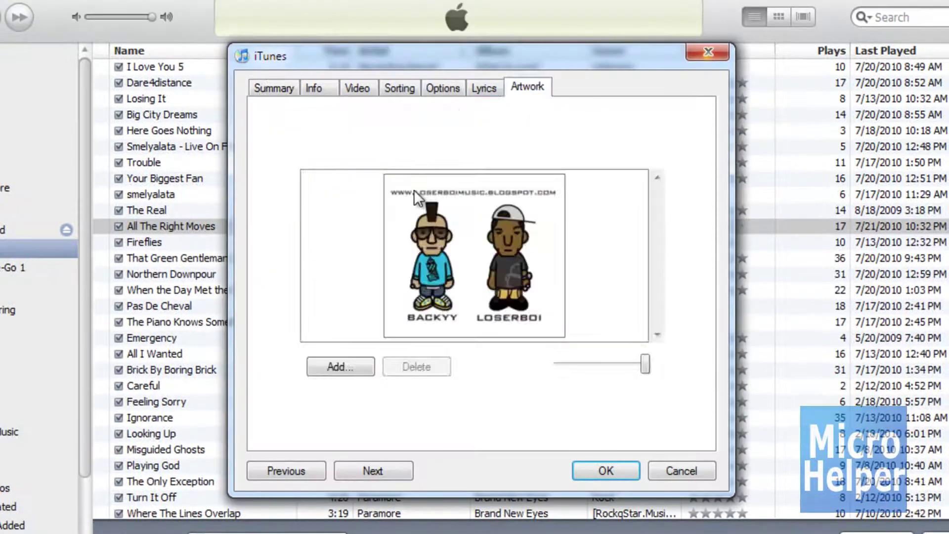
left_click(349, 365)
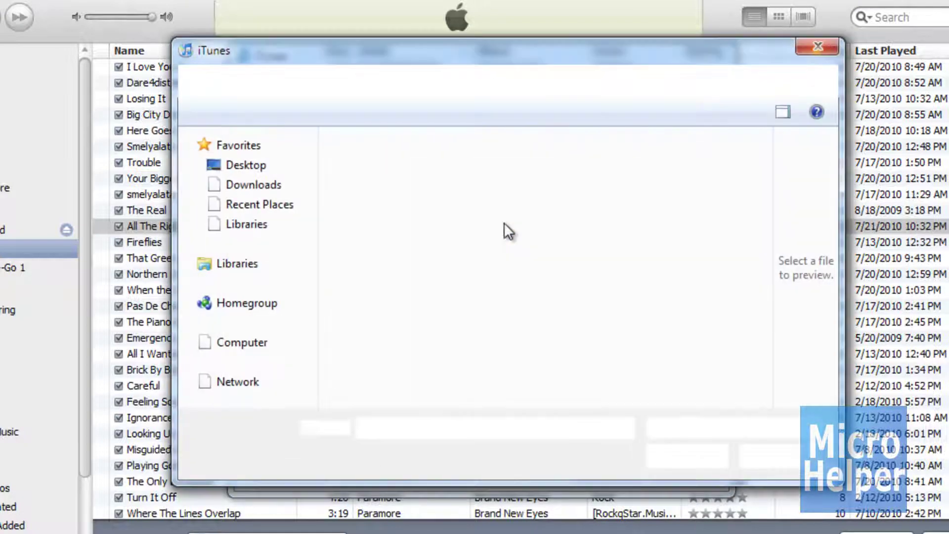
left_click(806, 57)
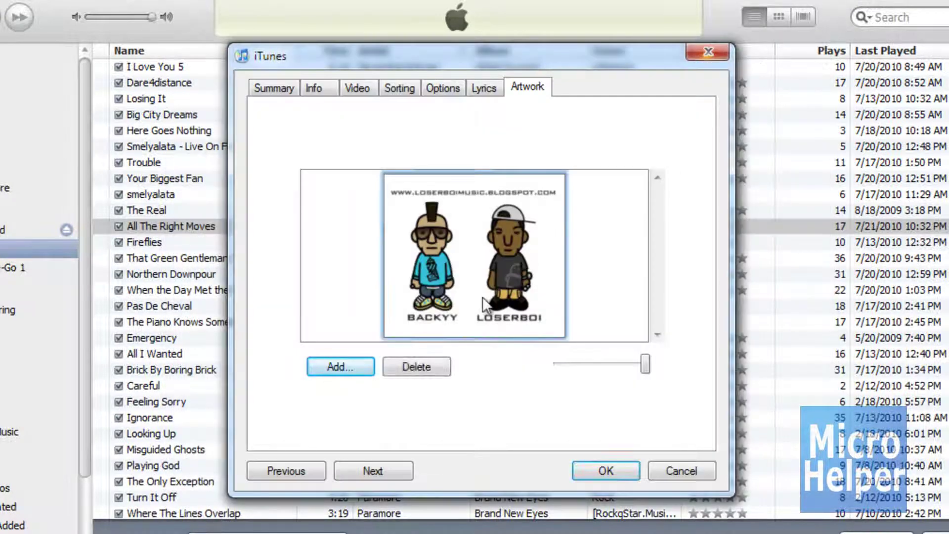
left_click(426, 367)
right_click(485, 200)
left_click(519, 262)
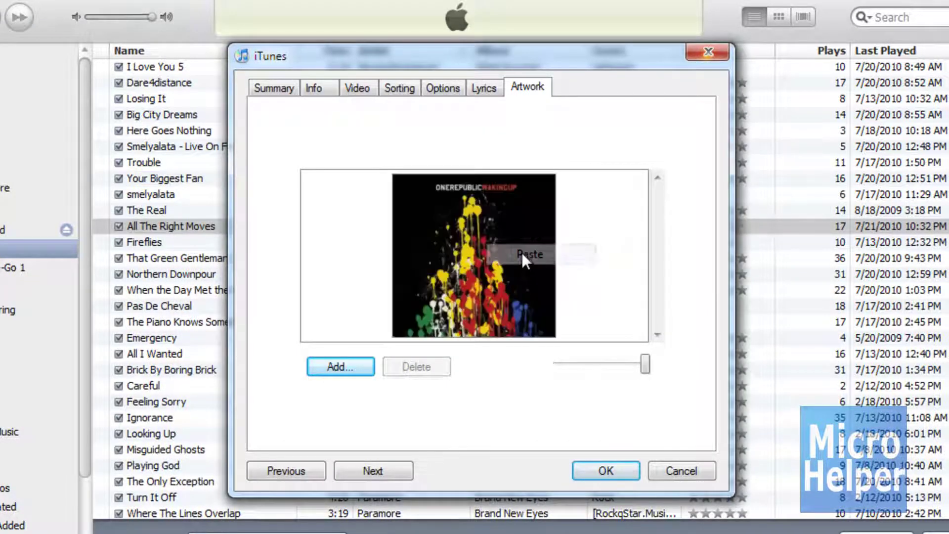
left_click(579, 467)
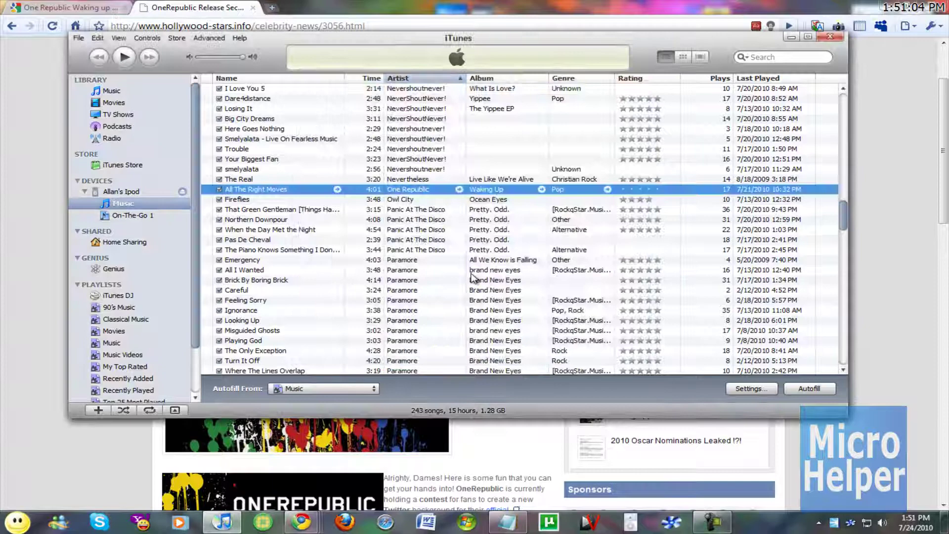
Switch iTunes to the Music library album view and minimize the Chrome window
left_click(141, 91)
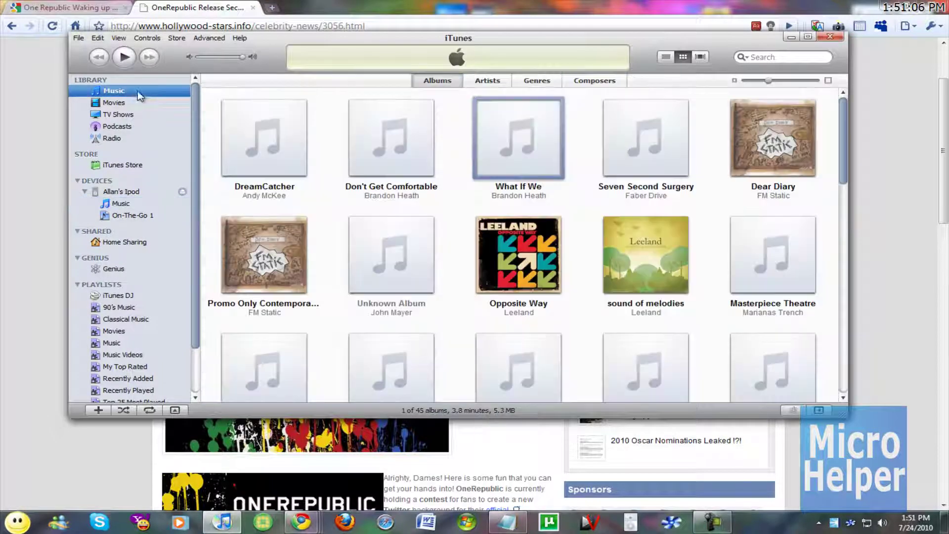
left_click(887, 5)
left_click(887, 5)
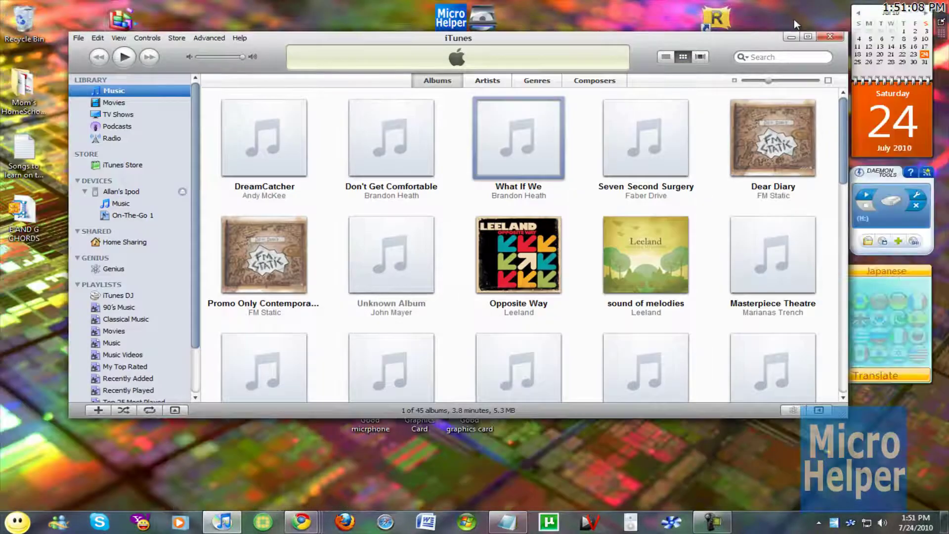